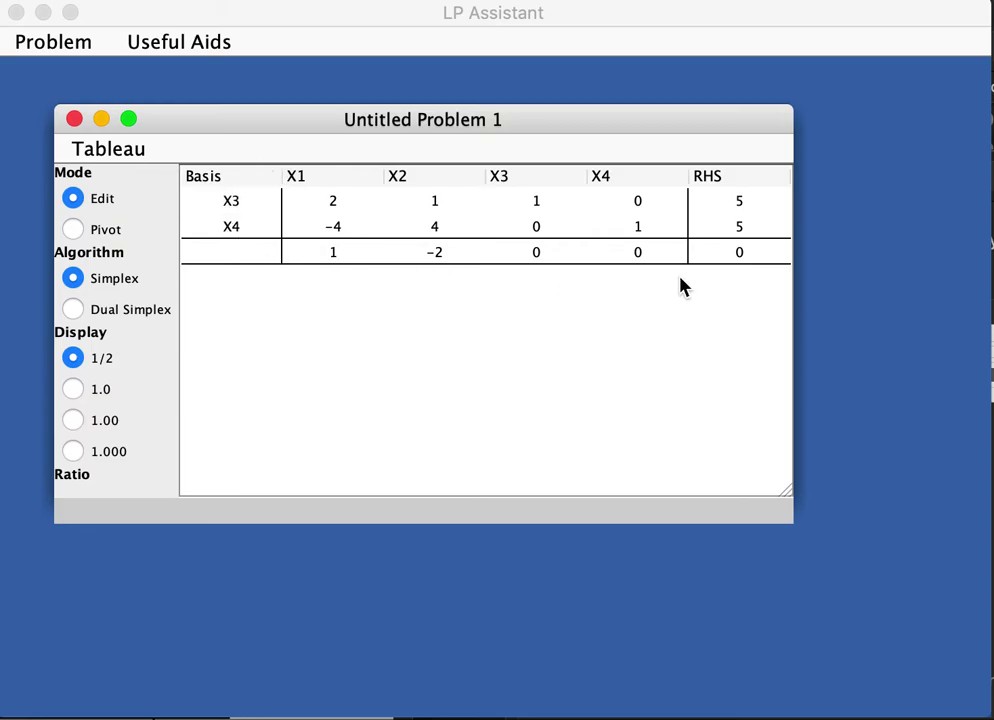
Step: Switch the problem to pivot mode and pivot on the 4 in the x4 row under X2, followed by the 3 in the x3 row under X1
click(73, 230)
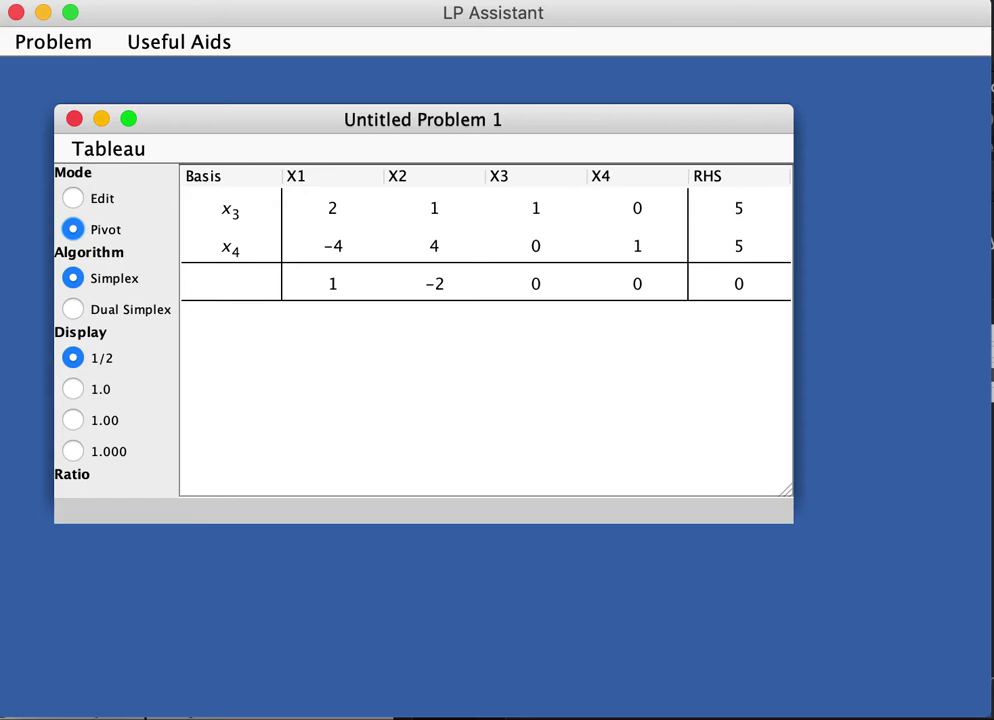
mouse_move(423, 249)
click(436, 256)
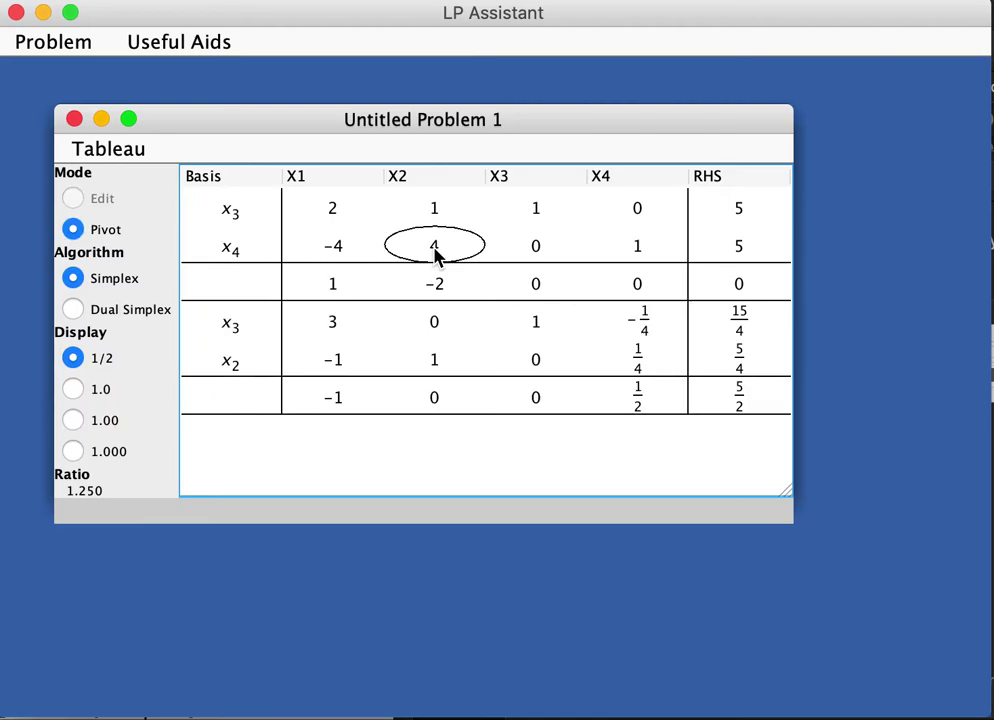
mouse_move(328, 302)
click(333, 325)
scroll(530, 325, down, 1)
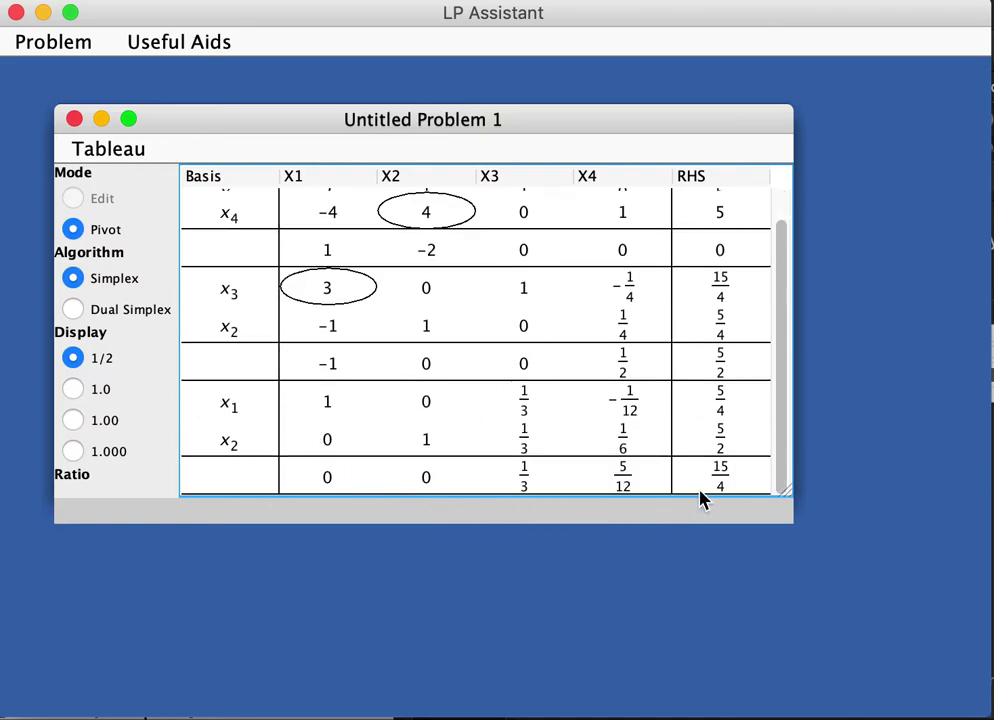
mouse_move(617, 403)
click(755, 528)
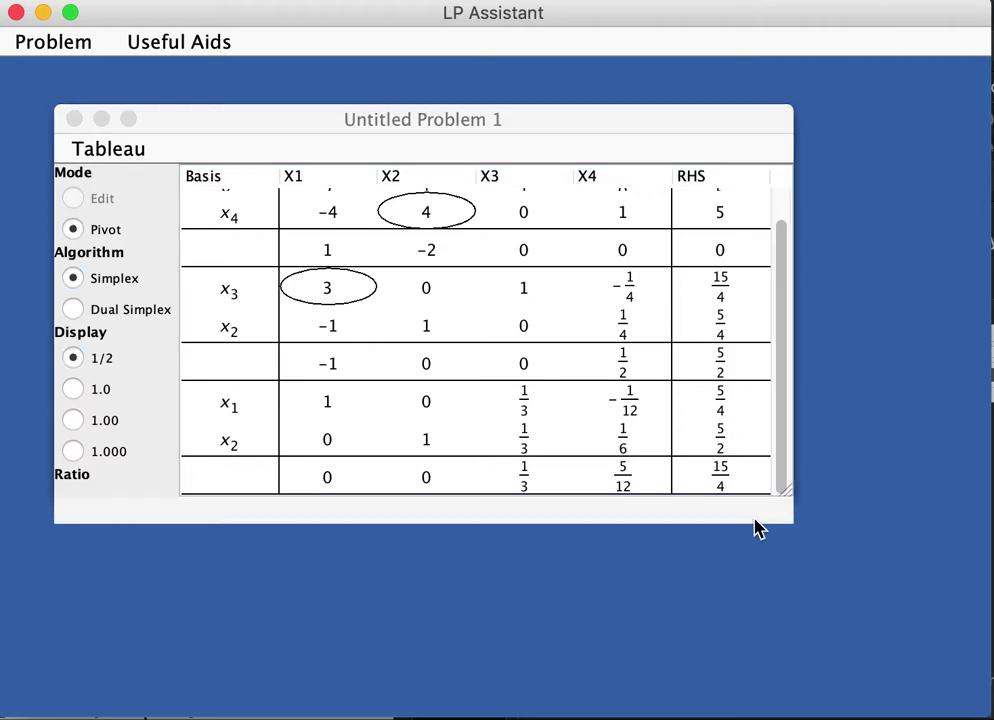
click(657, 127)
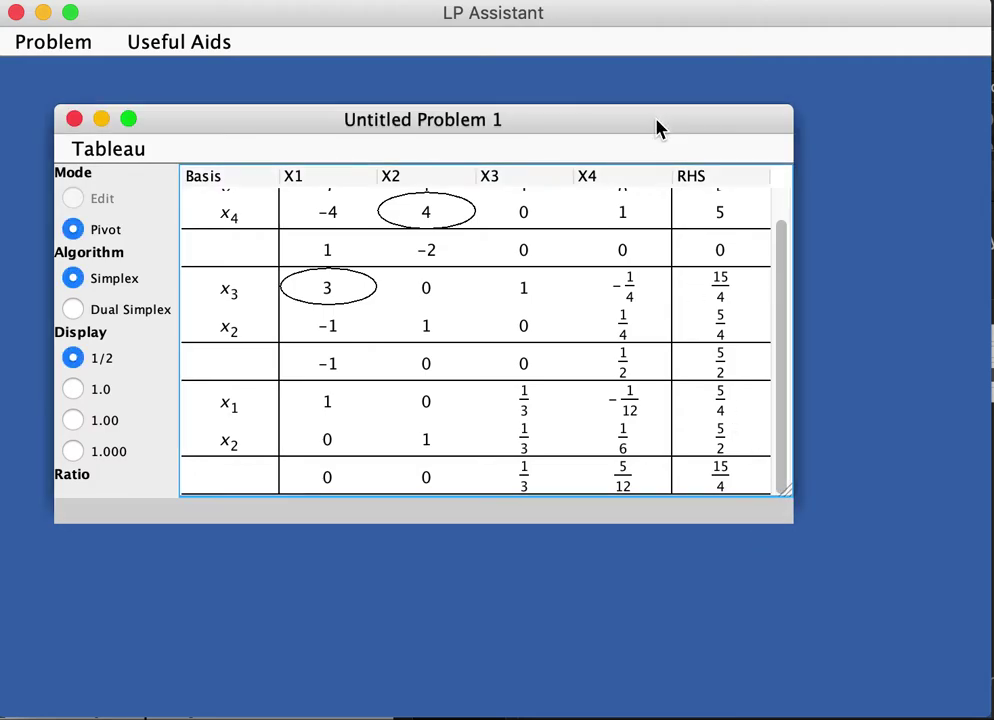
Step: Create a new problem from Untitled Problem 1's final tableau and move its window up over the original
mouse_move(585, 398)
click(50, 43)
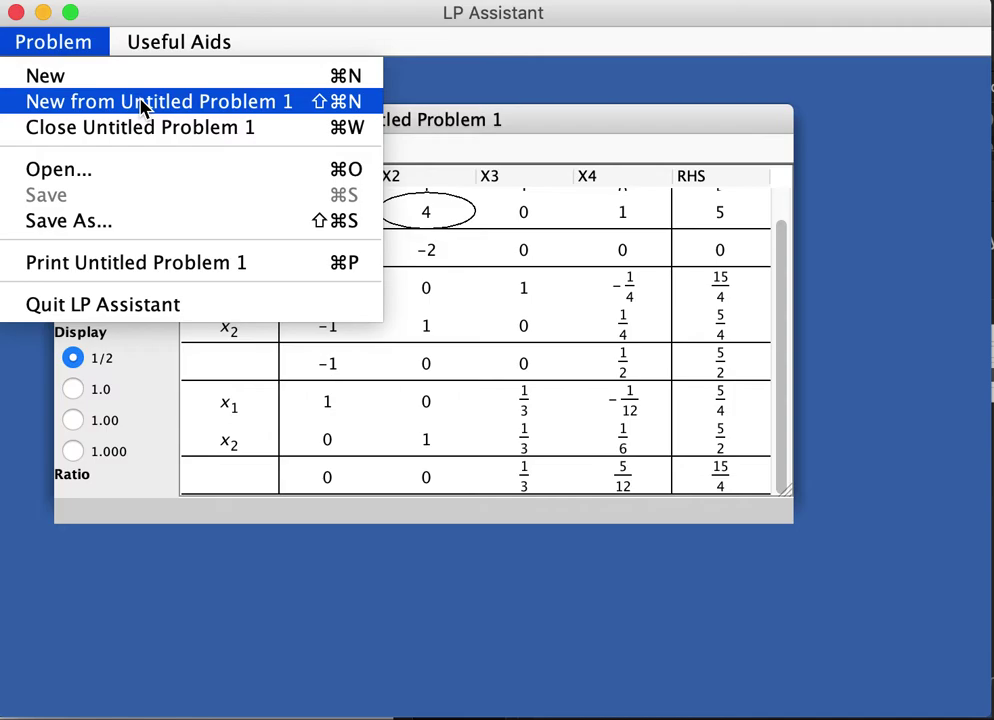
click(265, 102)
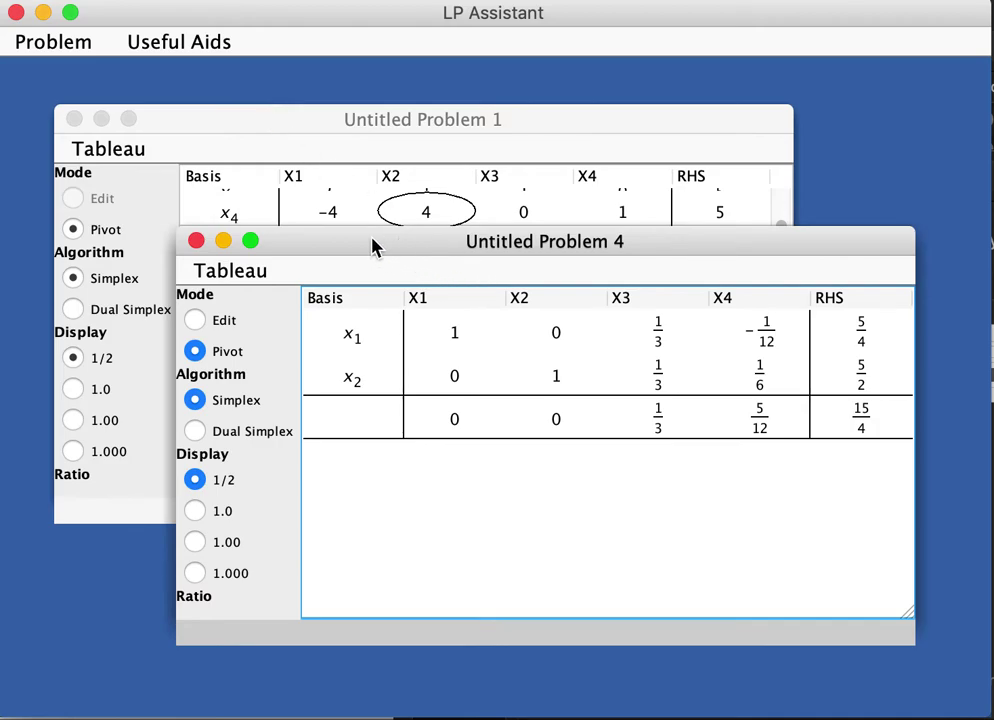
drag(373, 247, 310, 170)
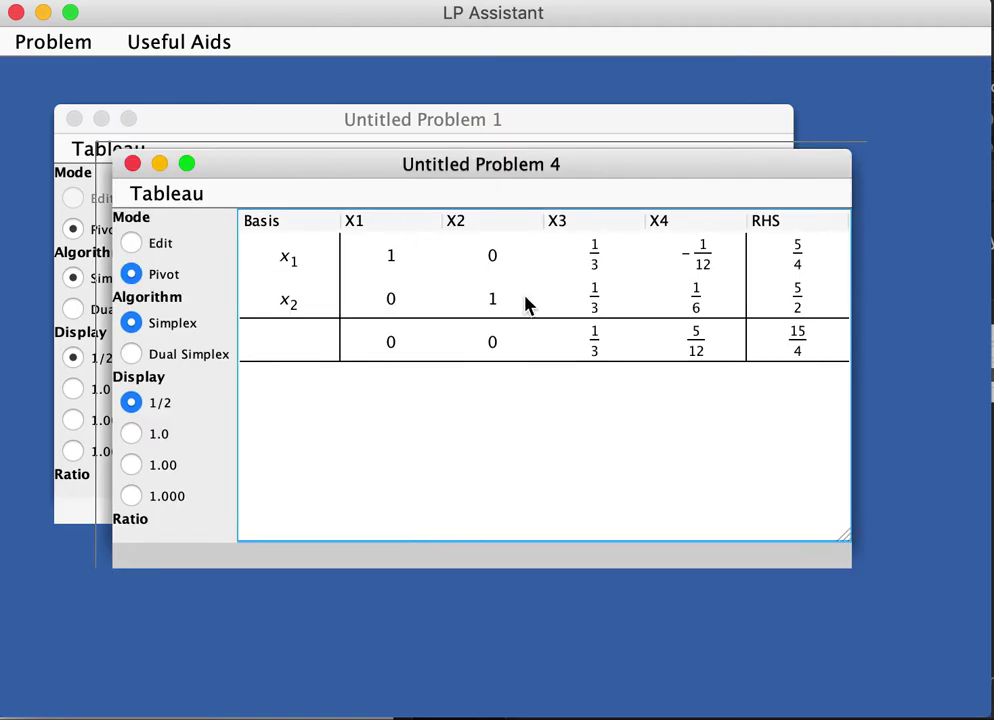
Step: Put the new problem in edit mode and add one regular variable and one constraint to its tableau
mouse_move(667, 309)
click(132, 245)
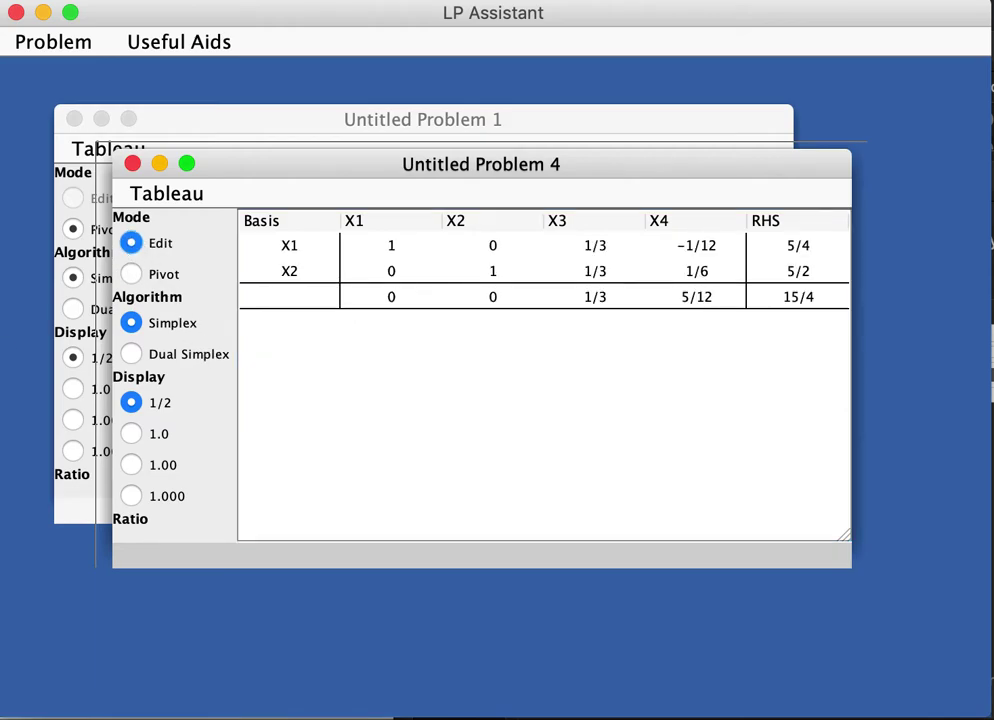
click(191, 199)
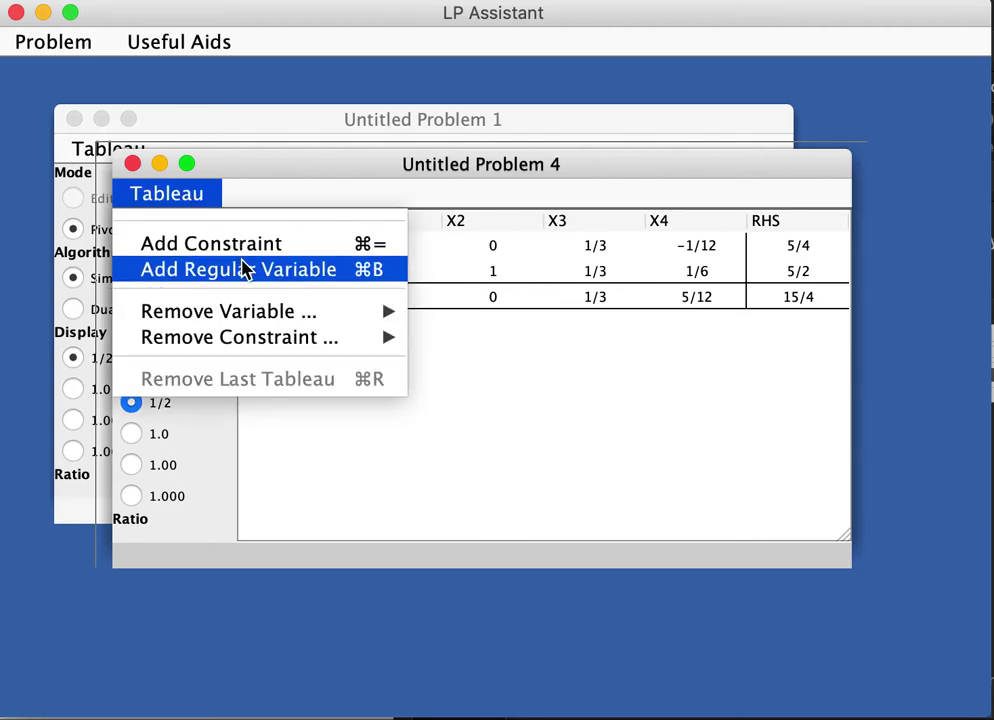
click(243, 270)
click(170, 193)
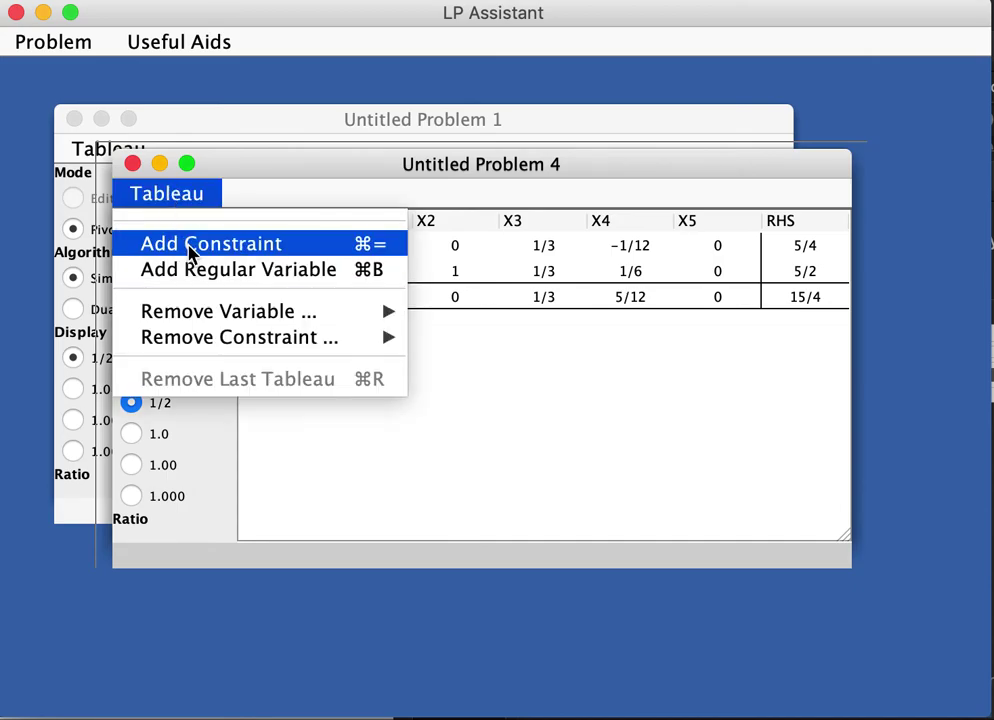
click(190, 250)
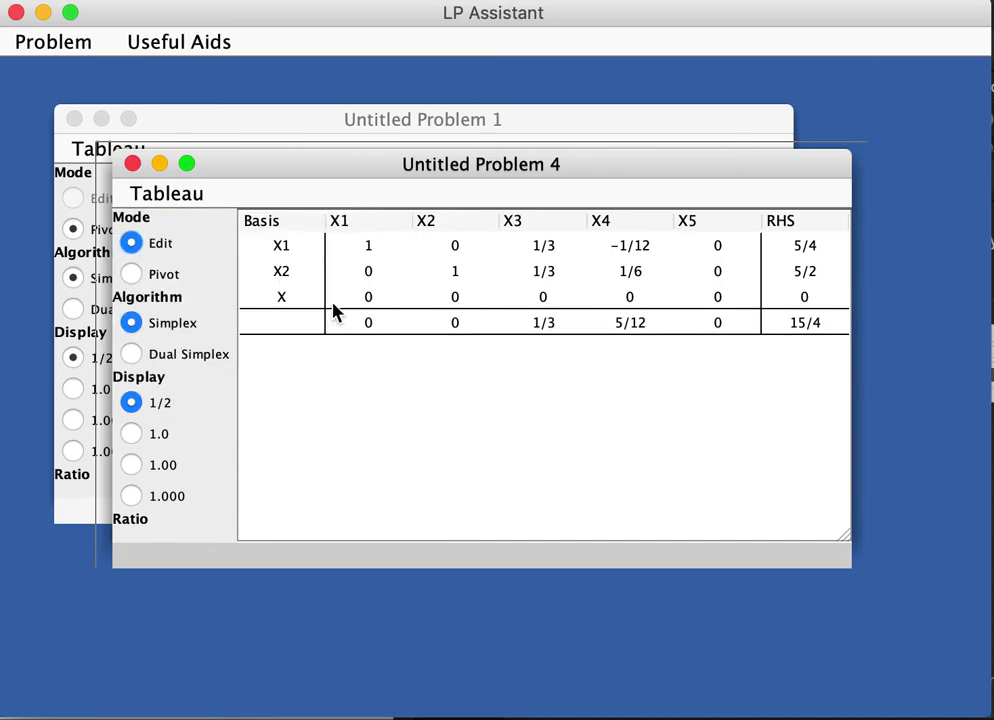
Step: Fill the new constraint row with X3 -1/3, X4 -1/6, X5 1 and RHS -1/2, and assign X5 as its basis variable
click(541, 299)
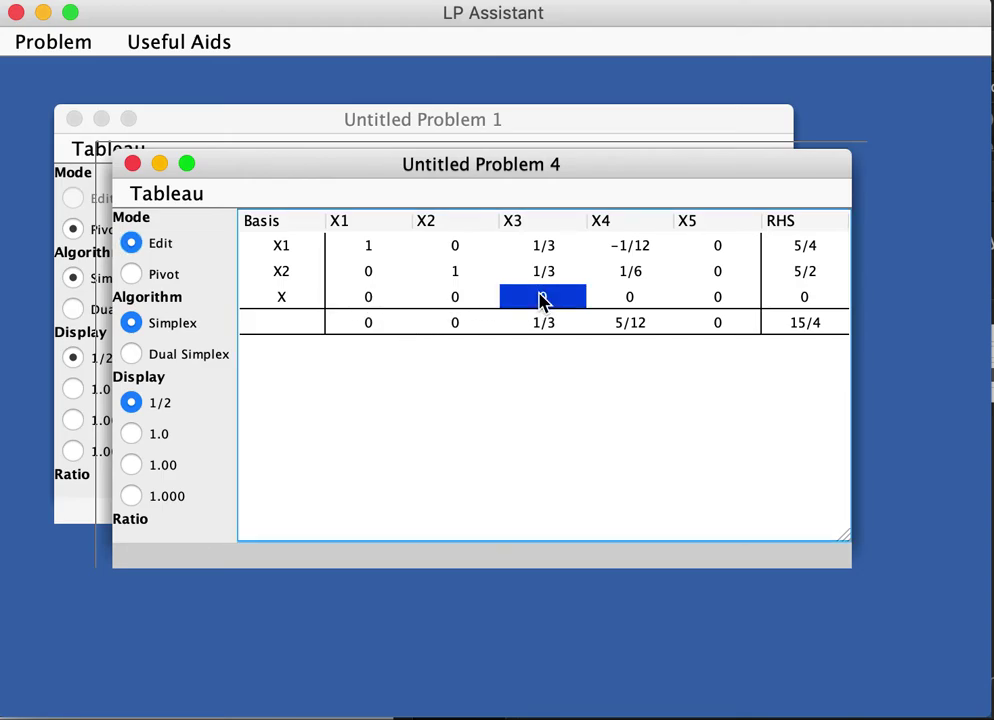
text(-1/3)
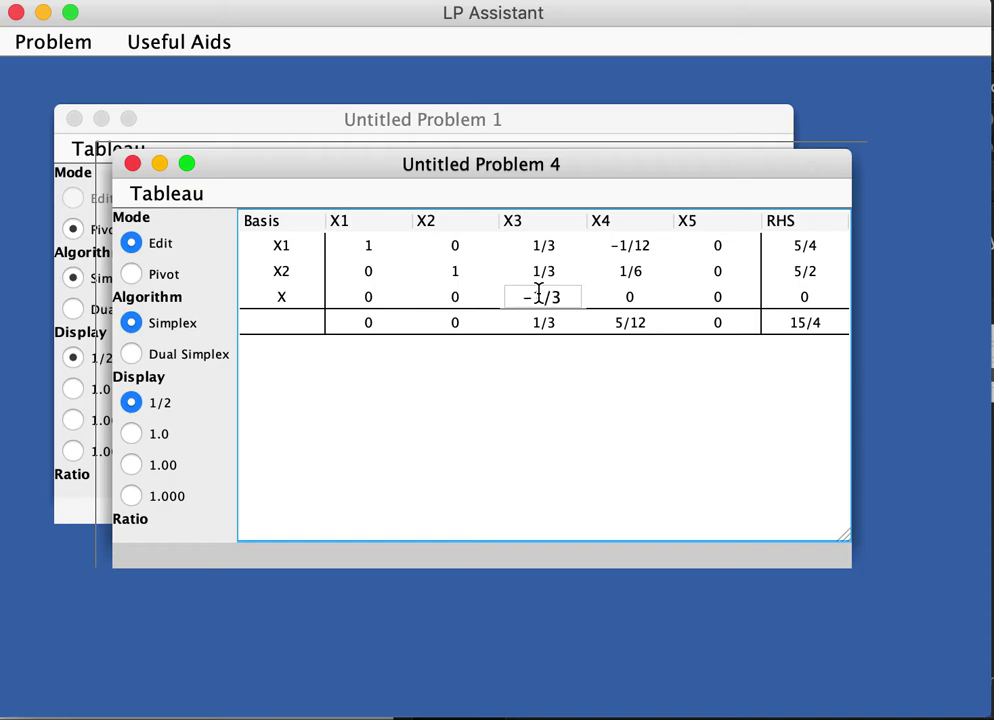
key(Tab)
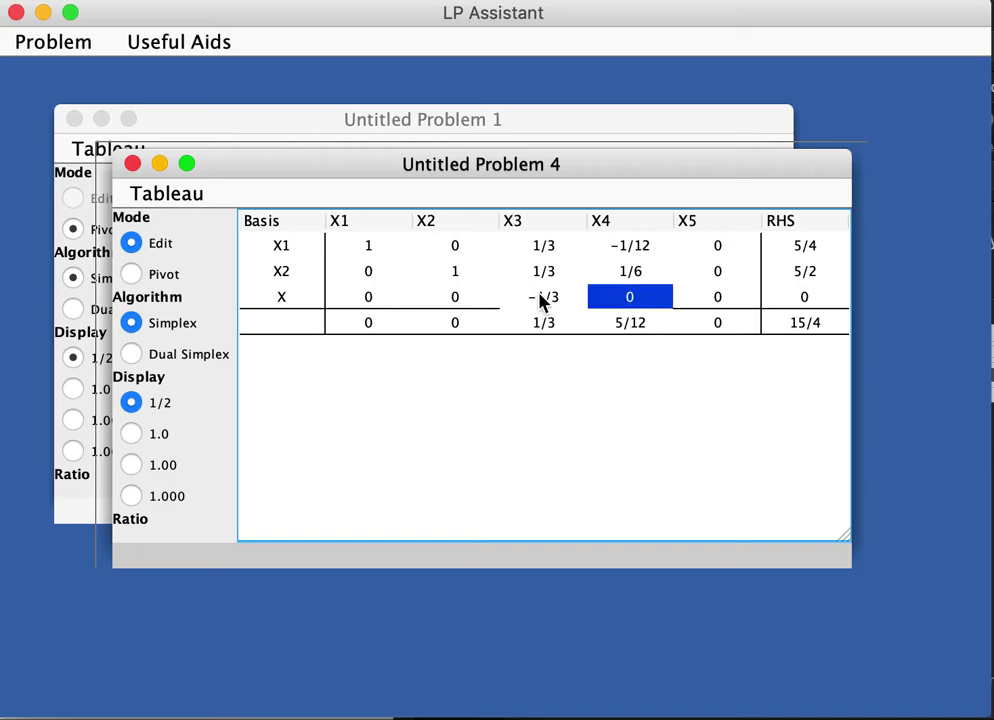
text(-1/)
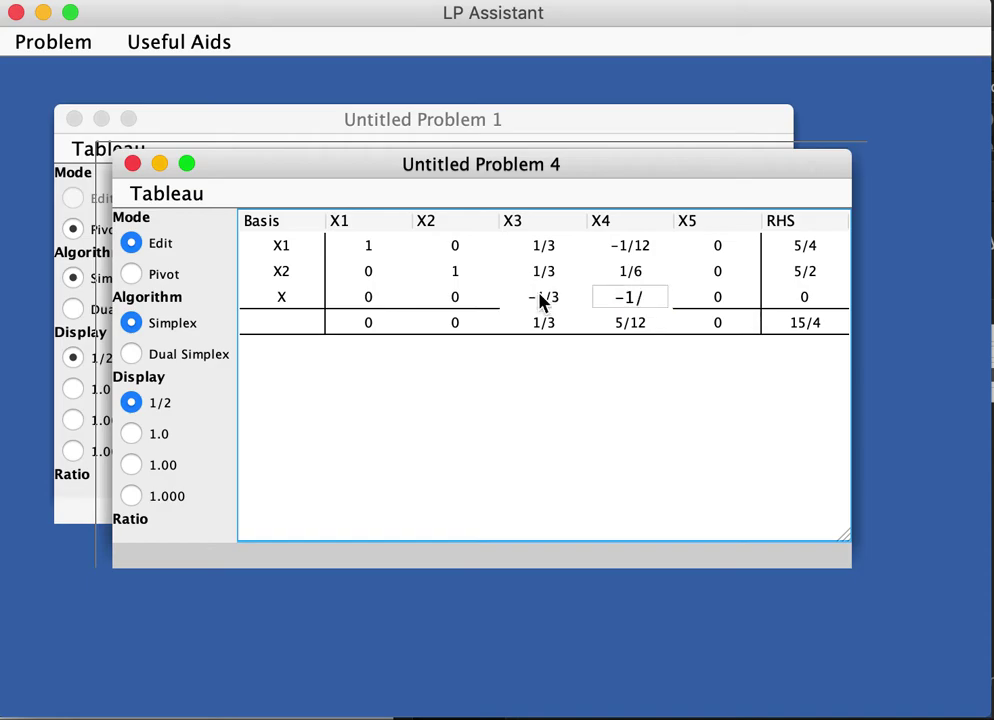
text(6)
key(Tab)
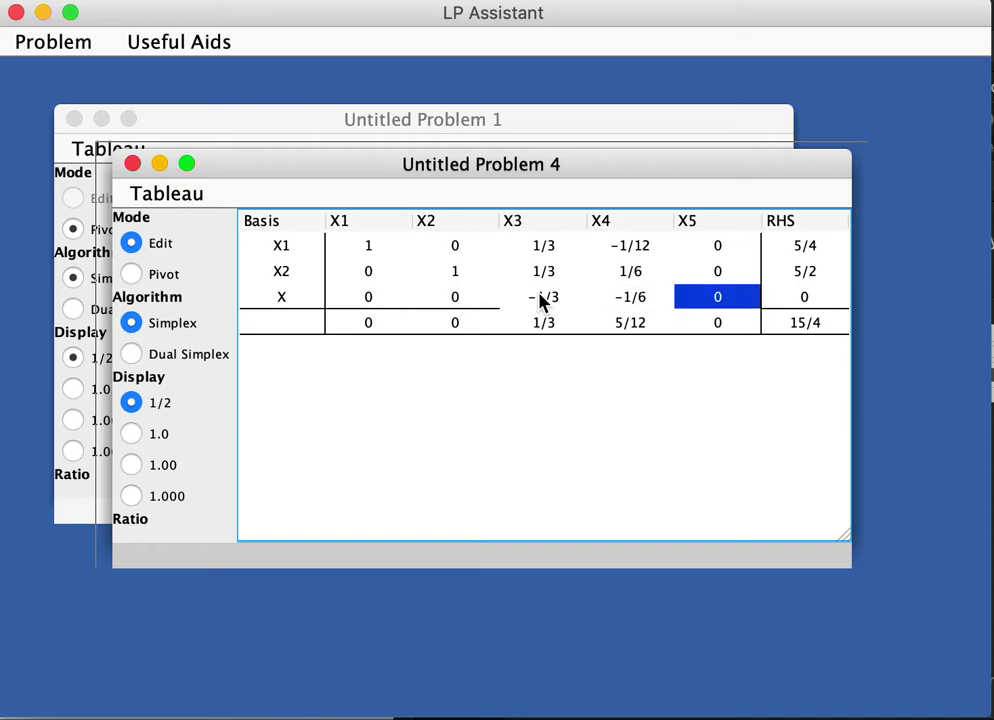
text(1)
key(Tab)
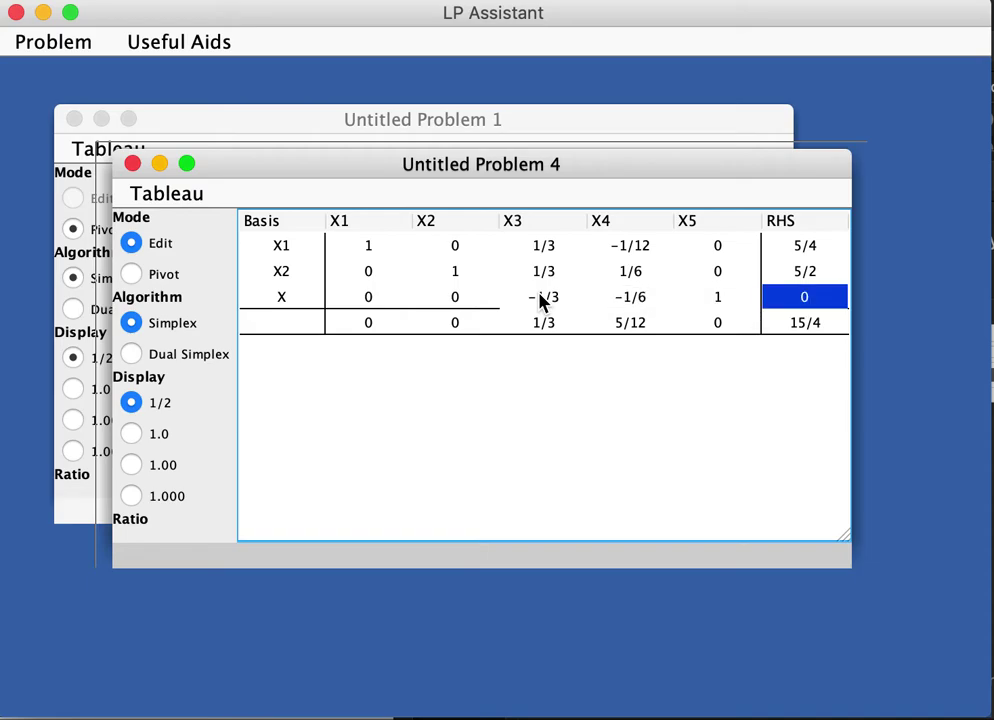
text(-1/2)
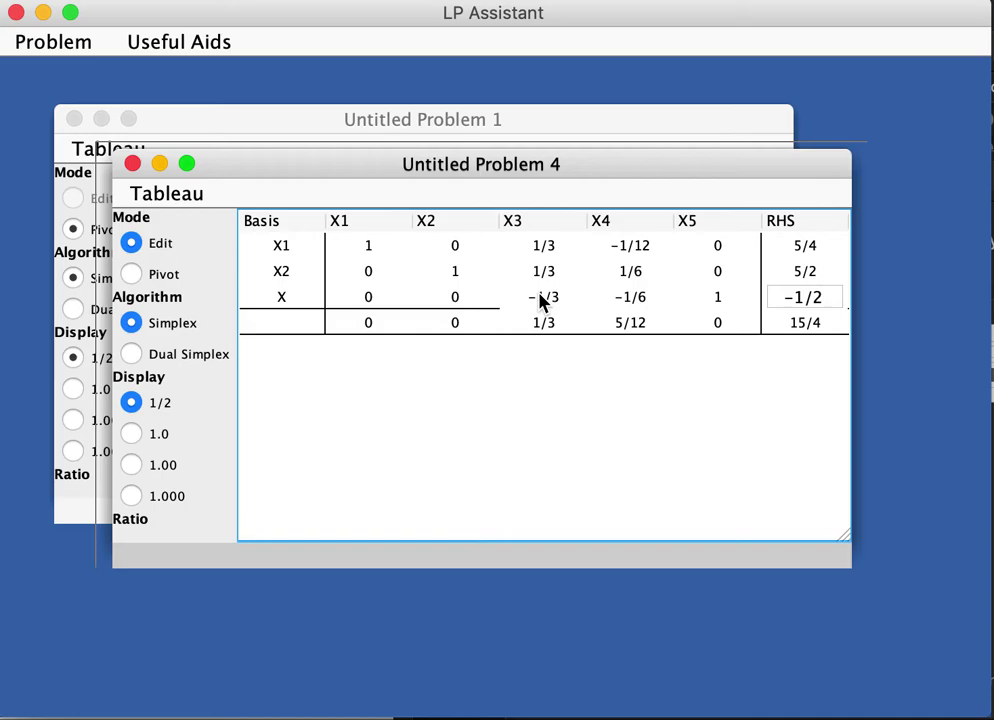
click(285, 303)
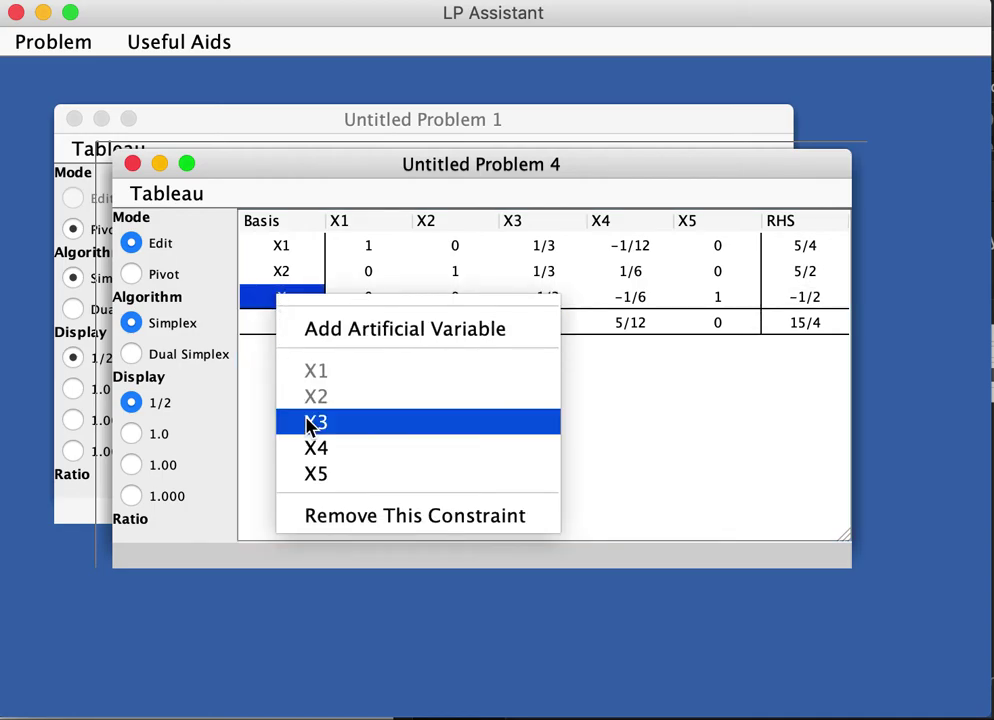
click(318, 475)
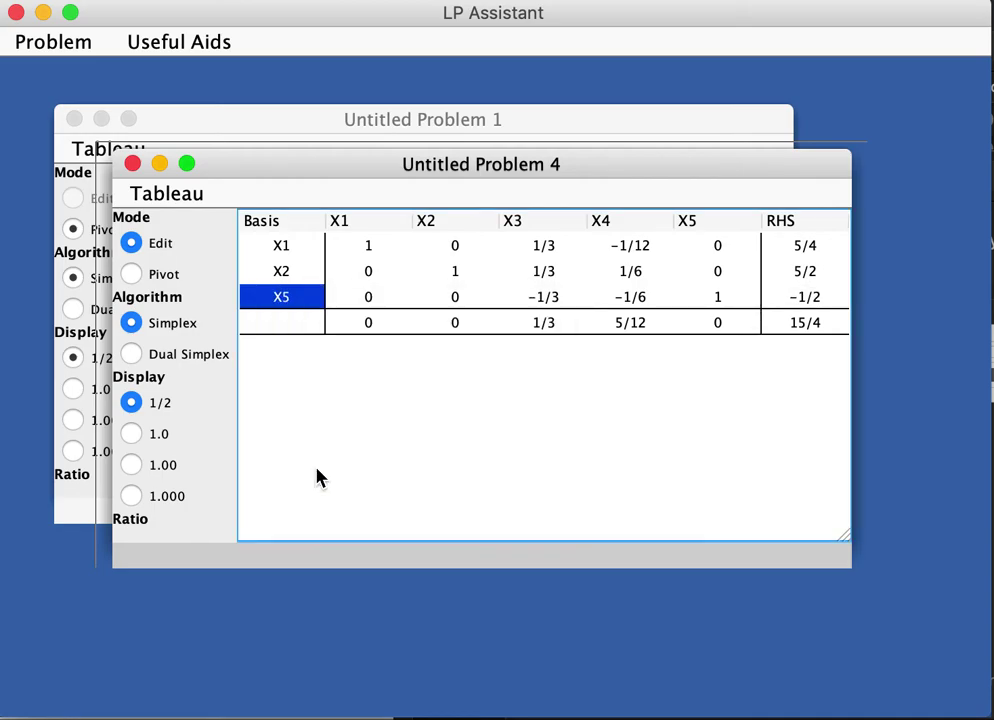
Step: In pivot mode, use Dual Simplex to pivot on the -1/3 in the fifth variable's row, and return the algorithm to Simplex
click(133, 275)
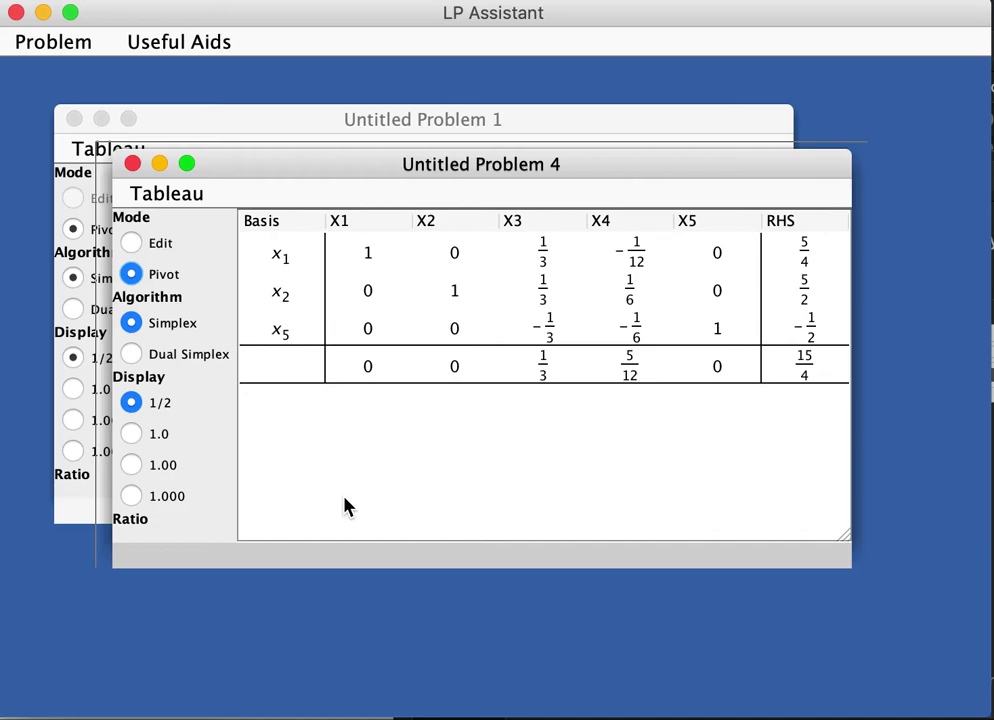
click(133, 356)
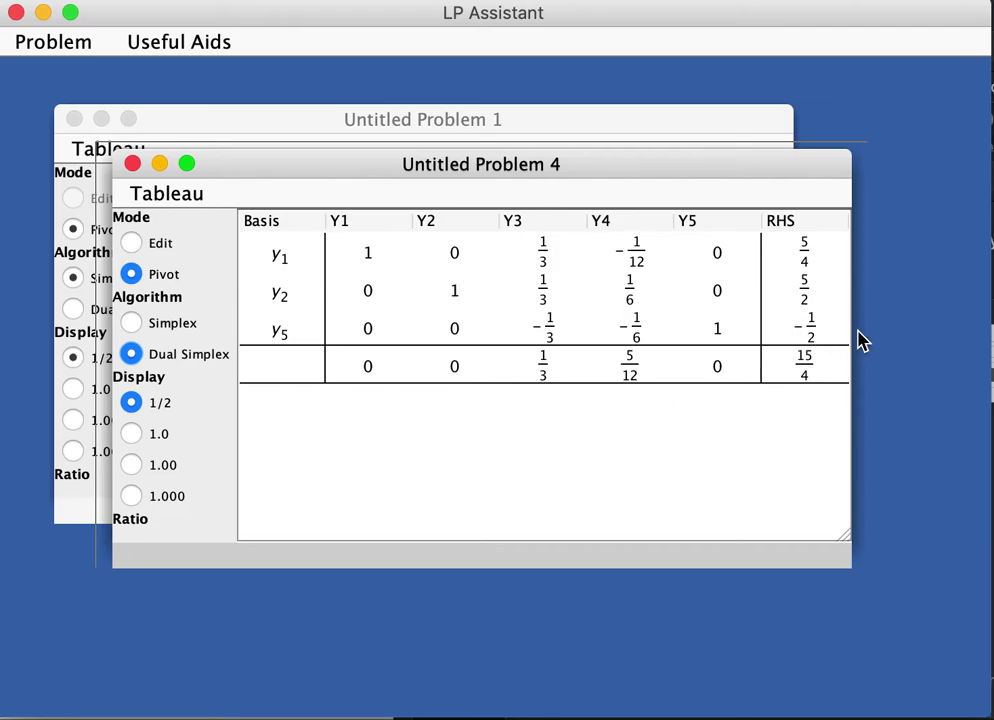
mouse_move(526, 348)
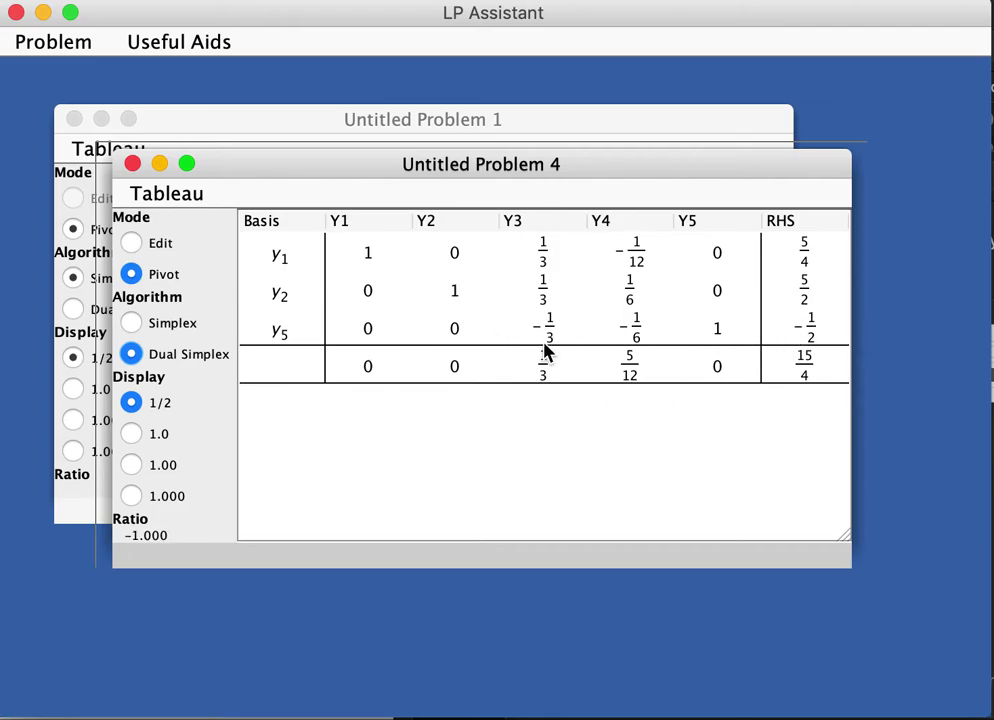
mouse_move(636, 322)
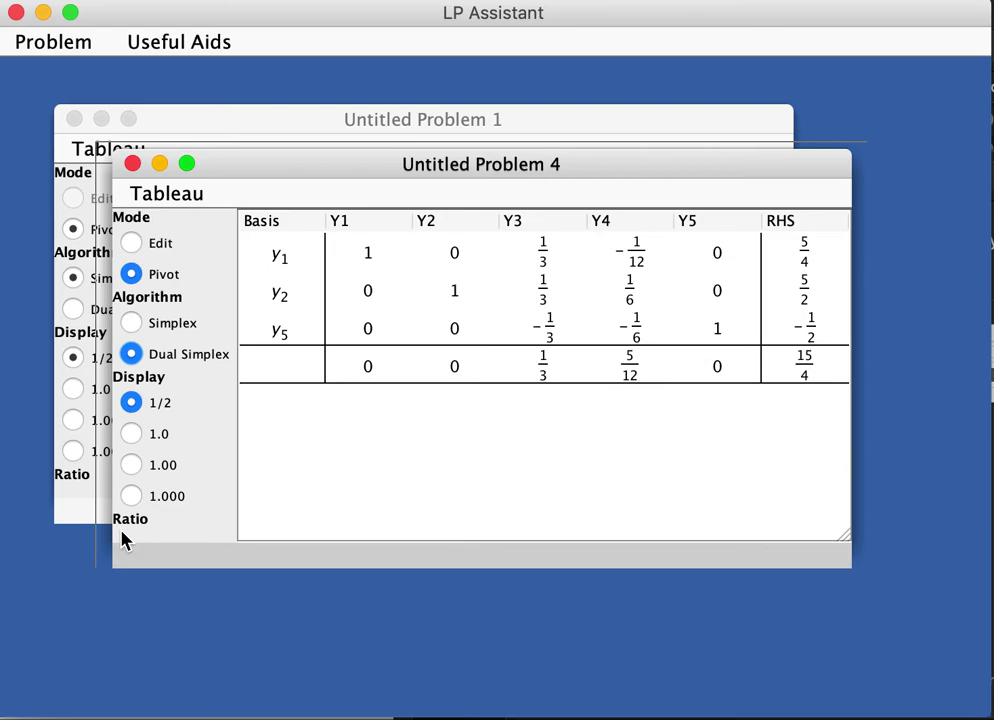
click(551, 337)
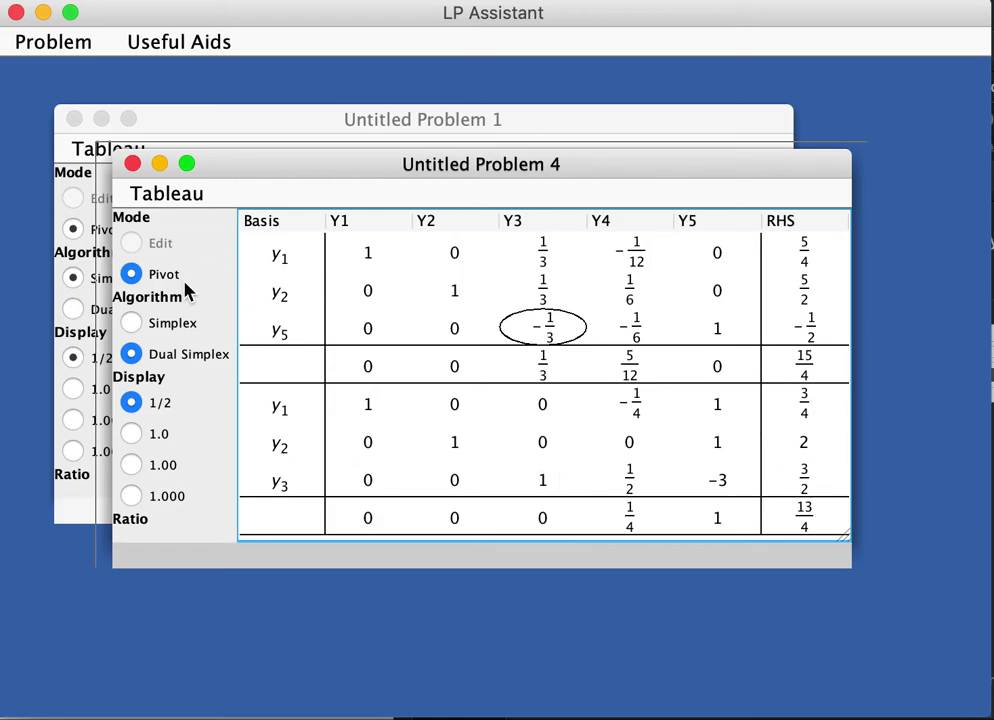
click(133, 321)
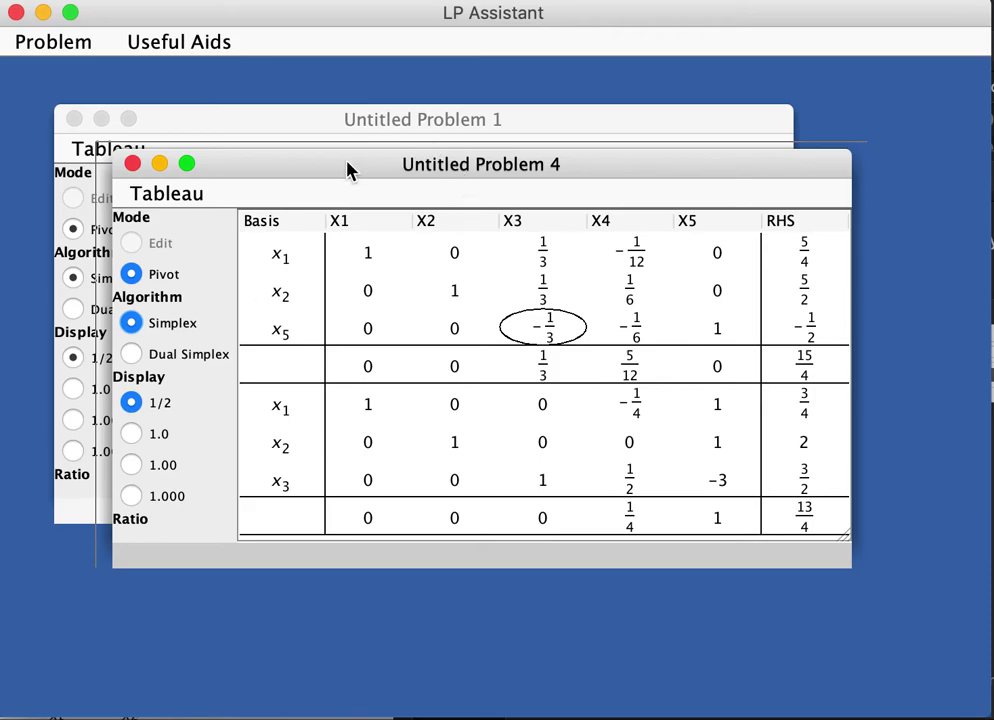
Step: Create a new problem from Untitled Problem 4's final tableau, move its window up and put it in edit mode
click(60, 48)
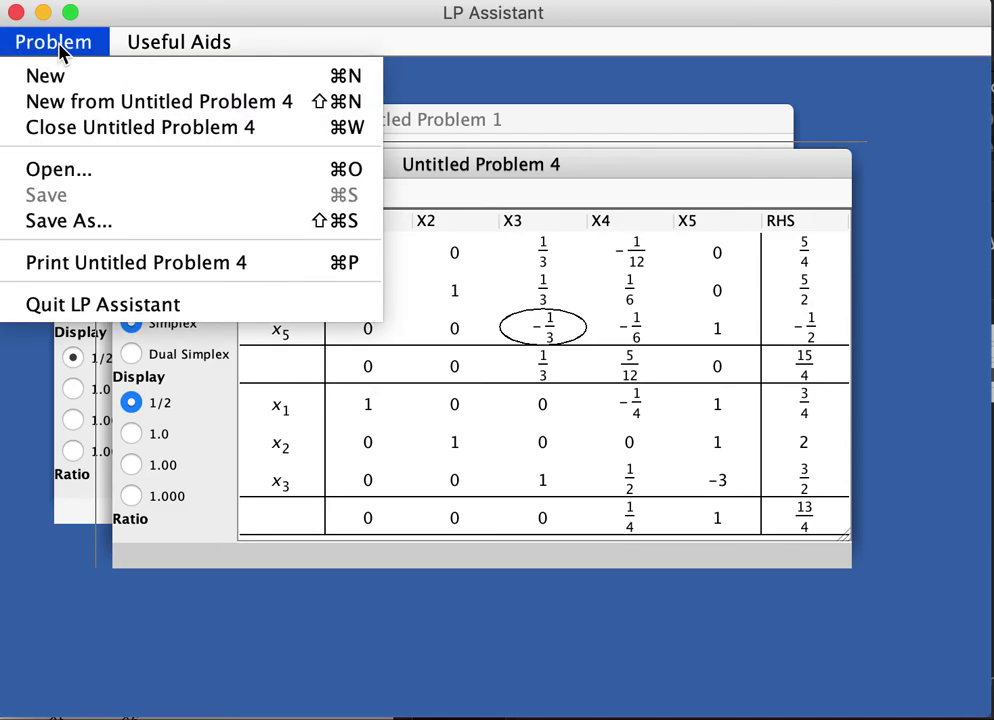
click(108, 100)
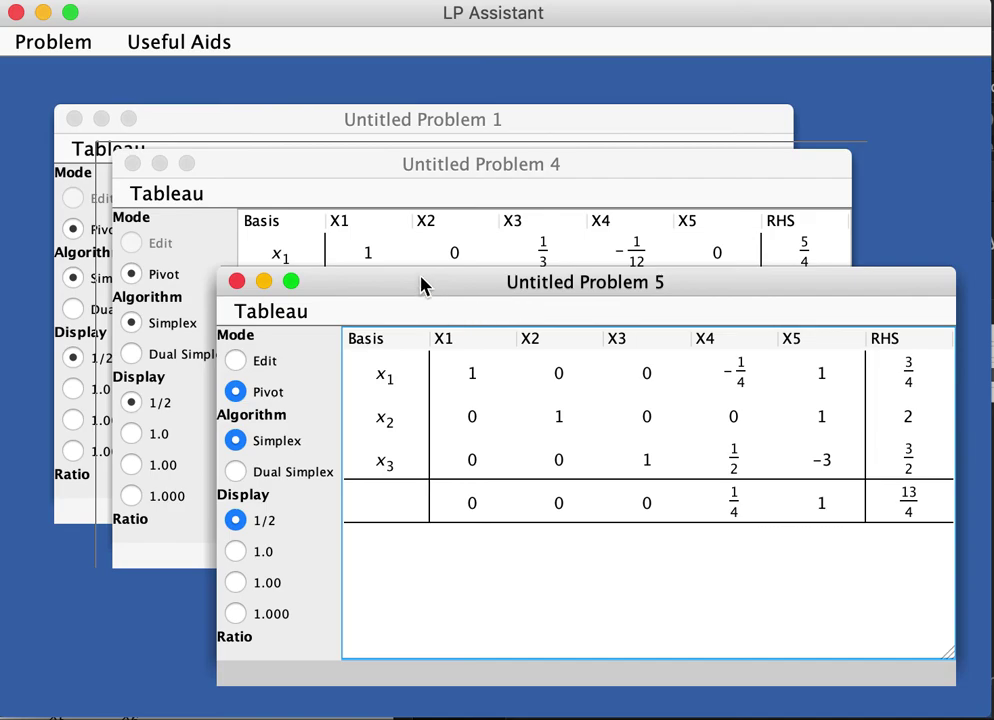
drag(420, 286, 344, 106)
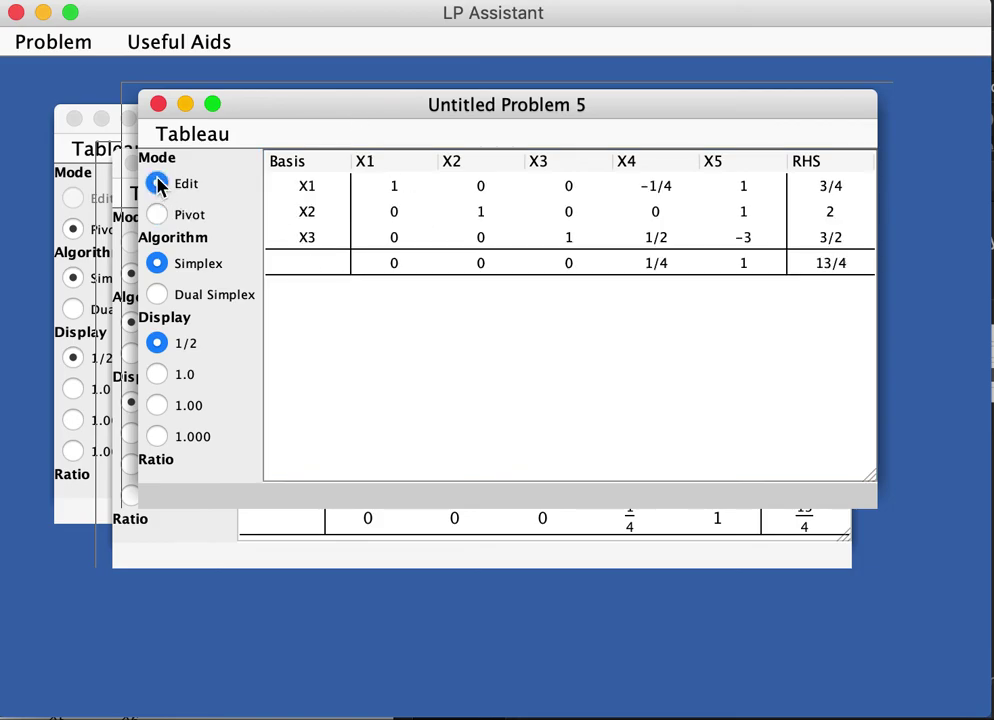
Step: Add a regular variable and a constraint to the Untitled Problem 5 tableau
click(205, 137)
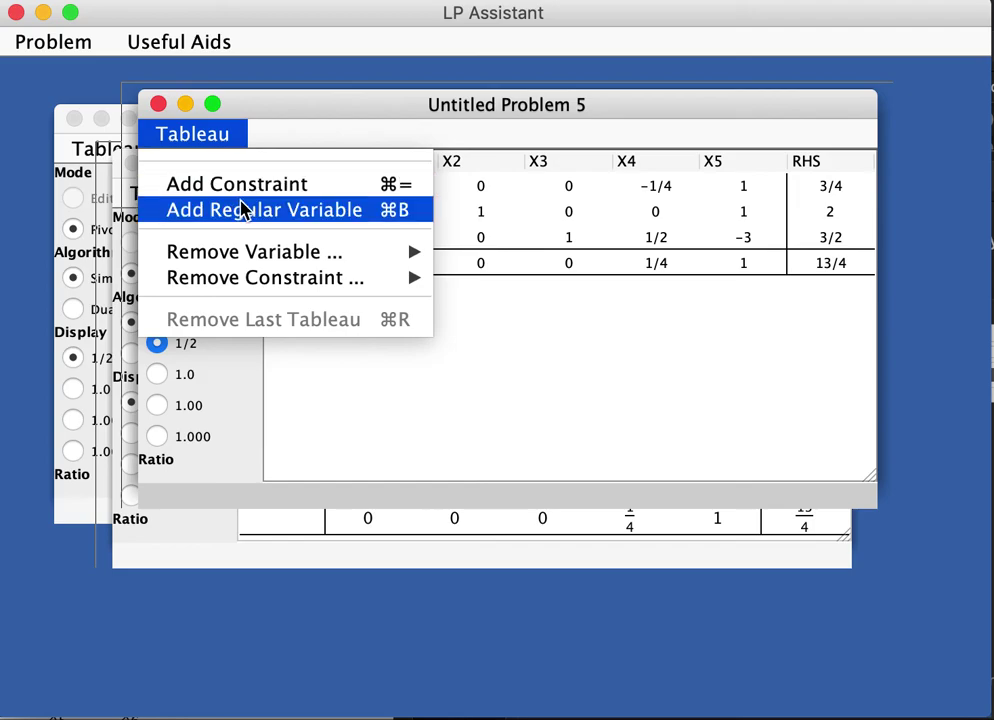
click(252, 210)
click(212, 137)
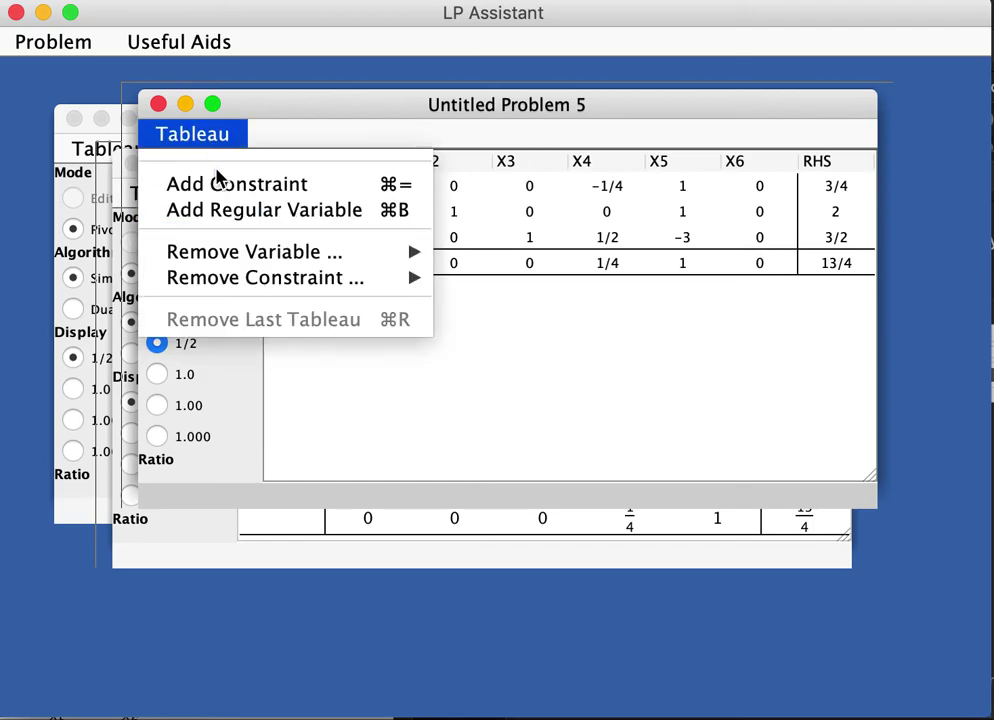
click(222, 183)
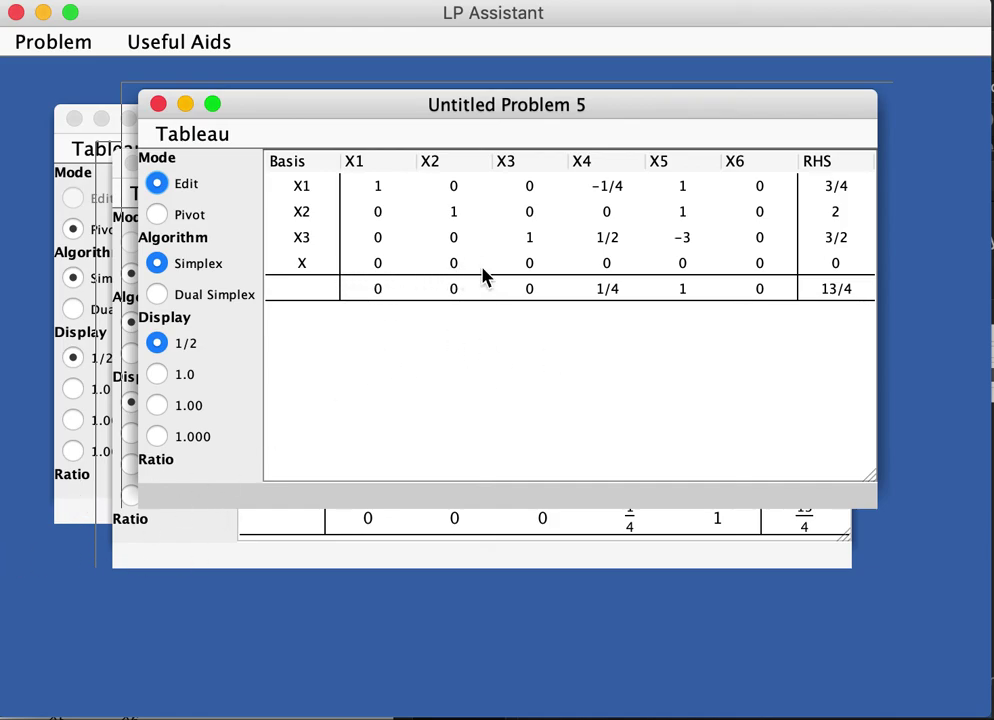
Step: Fill the new constraint row with X4 -3/4, X6 1 and RHS -3/4, and assign X6 as its basis variable
click(607, 265)
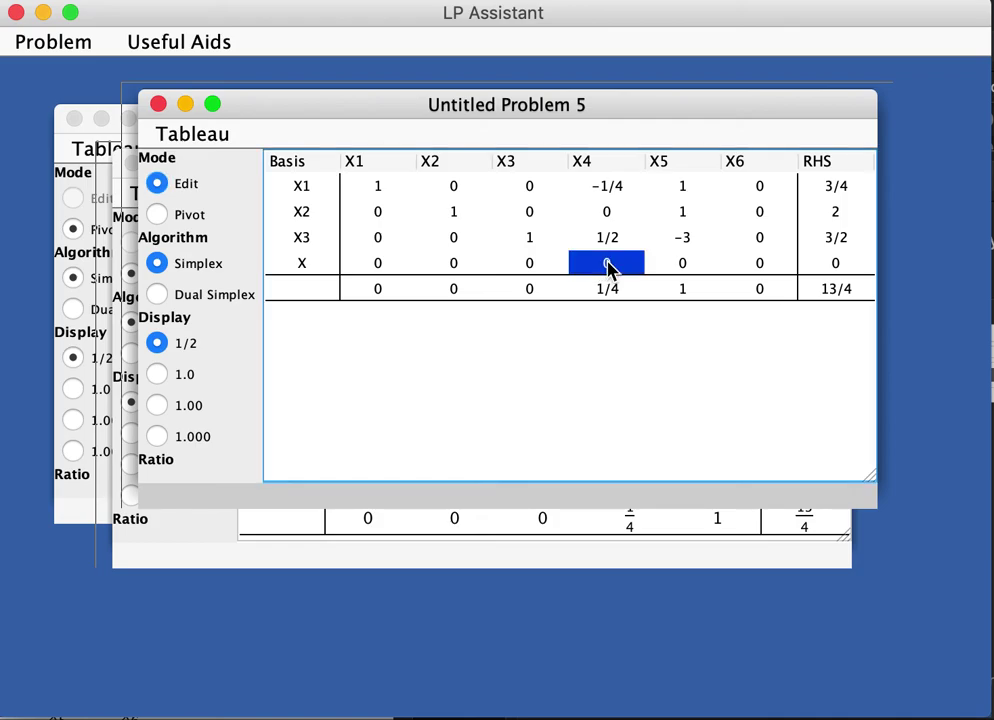
double_click(608, 265)
text(-3)
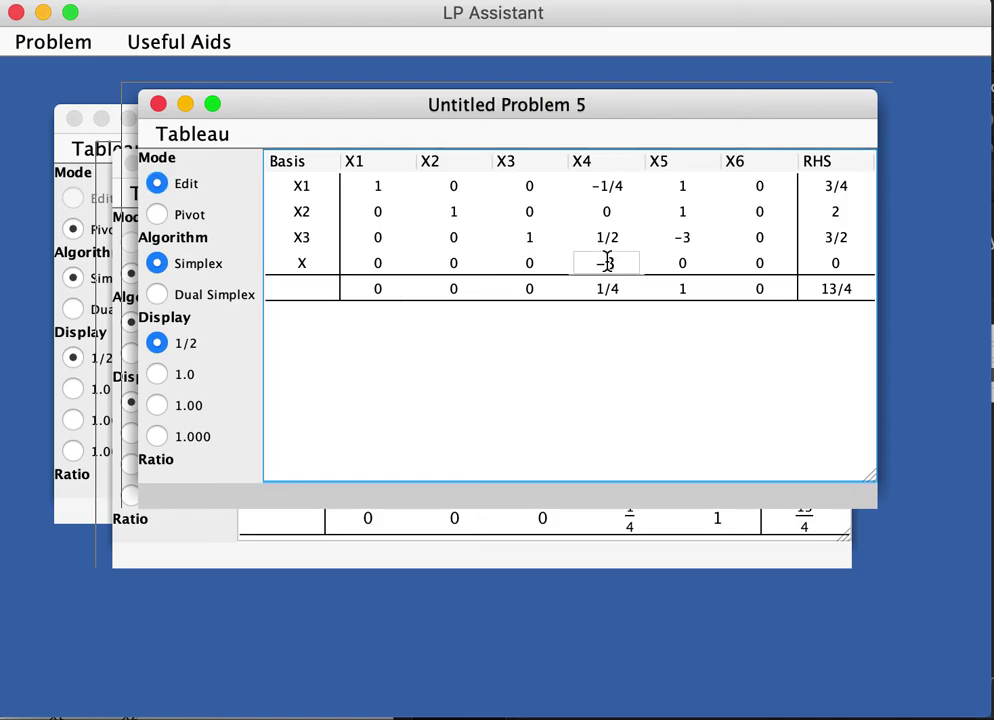
text(/4)
key(Tab)
key(Tab)
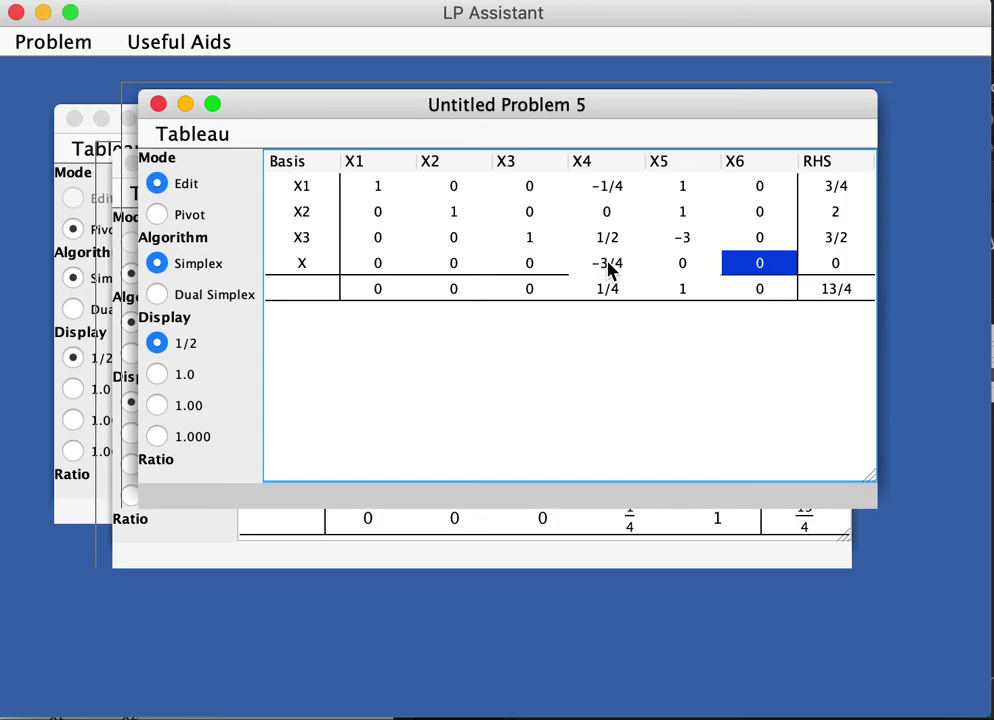
text(1)
key(Tab)
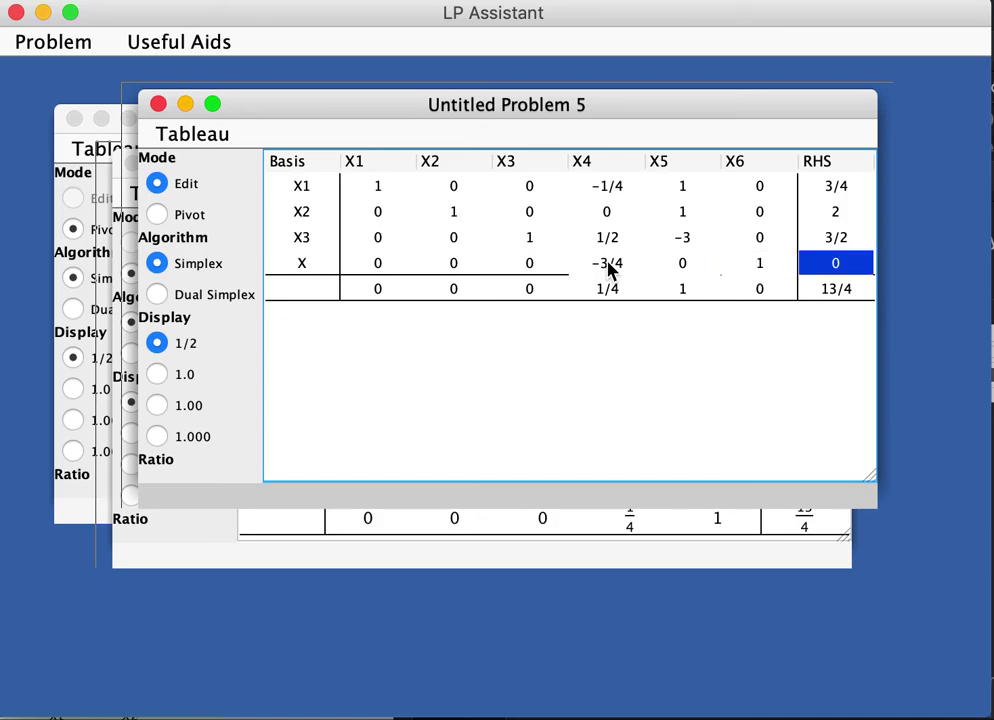
text(-3/4)
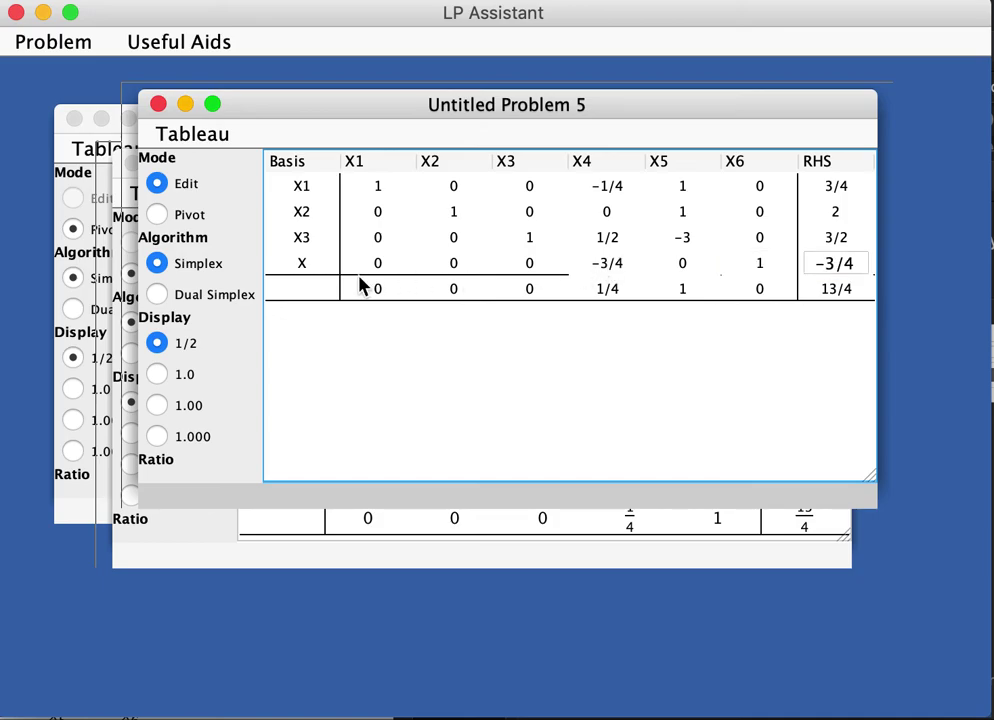
right_click(295, 267)
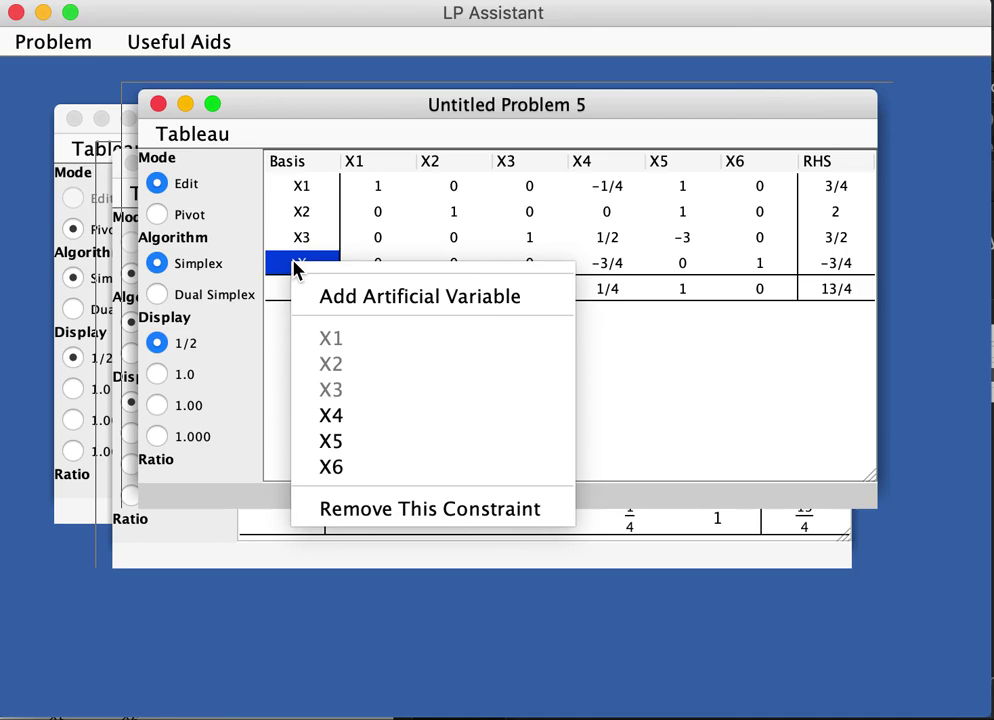
click(340, 468)
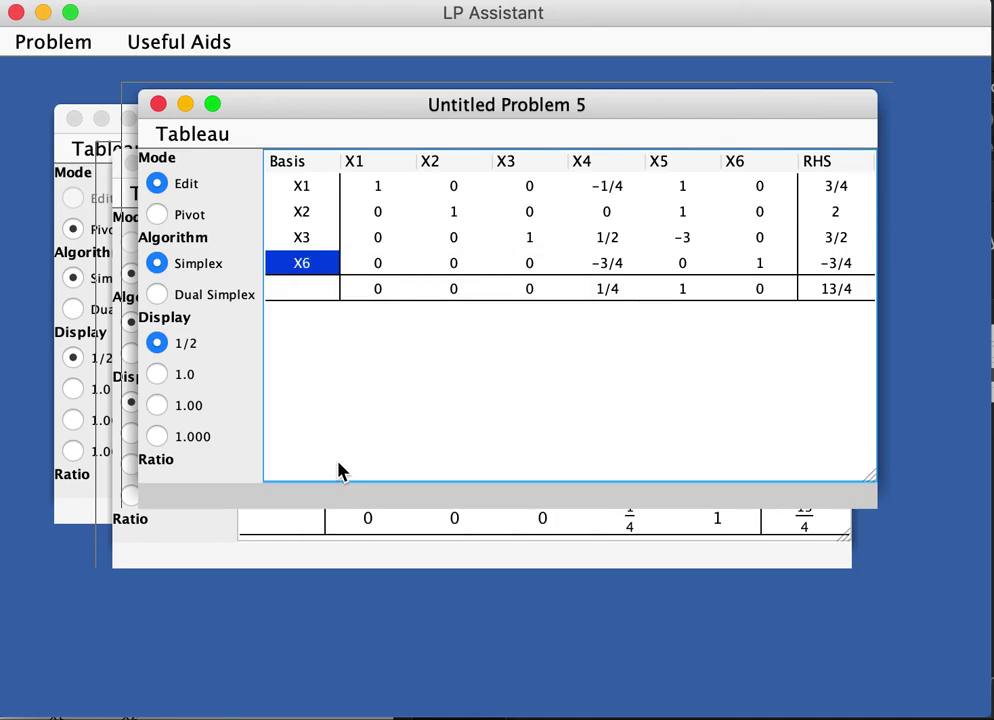
Step: In pivot mode, use Dual Simplex to pivot on the -3/4 in the sixth variable's row, and return the algorithm to Simplex
click(158, 214)
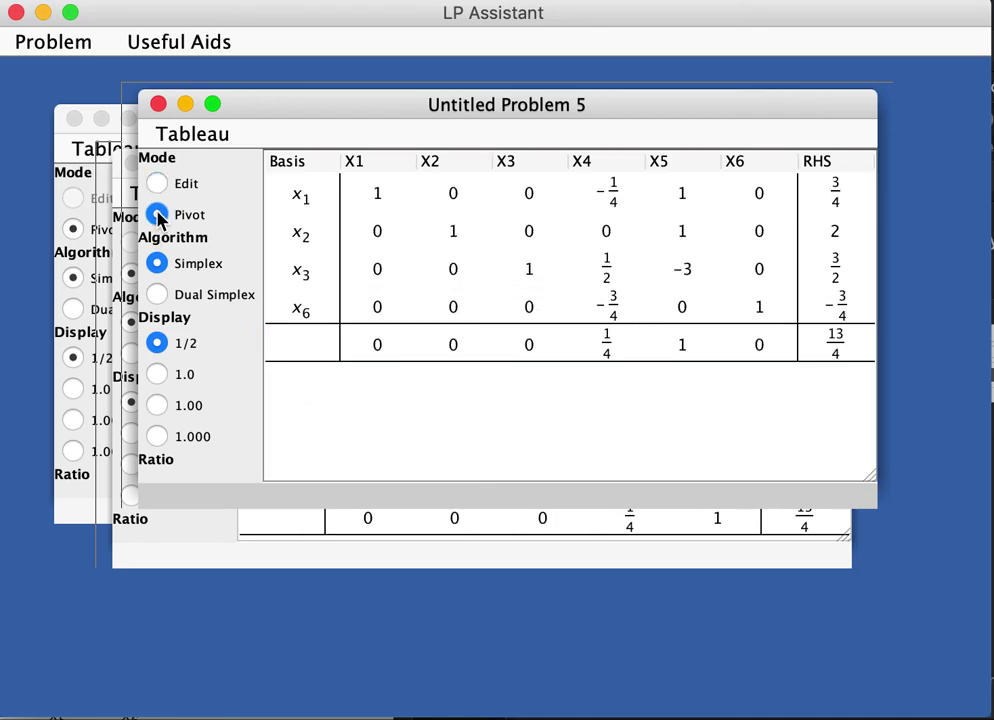
click(157, 295)
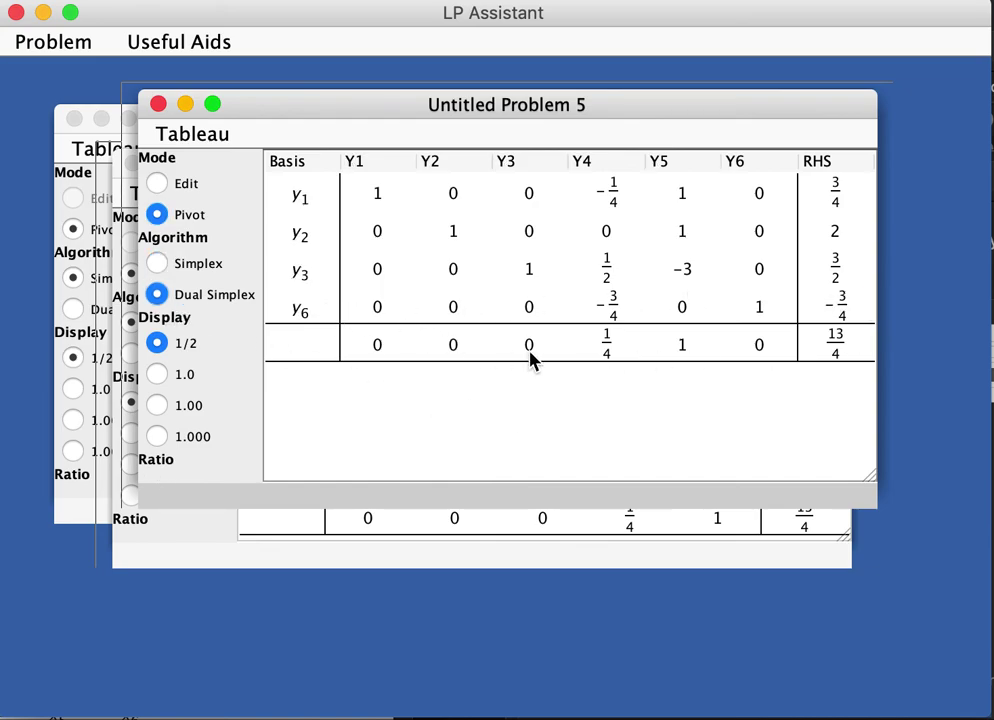
click(606, 306)
scroll(606, 312, down, 3)
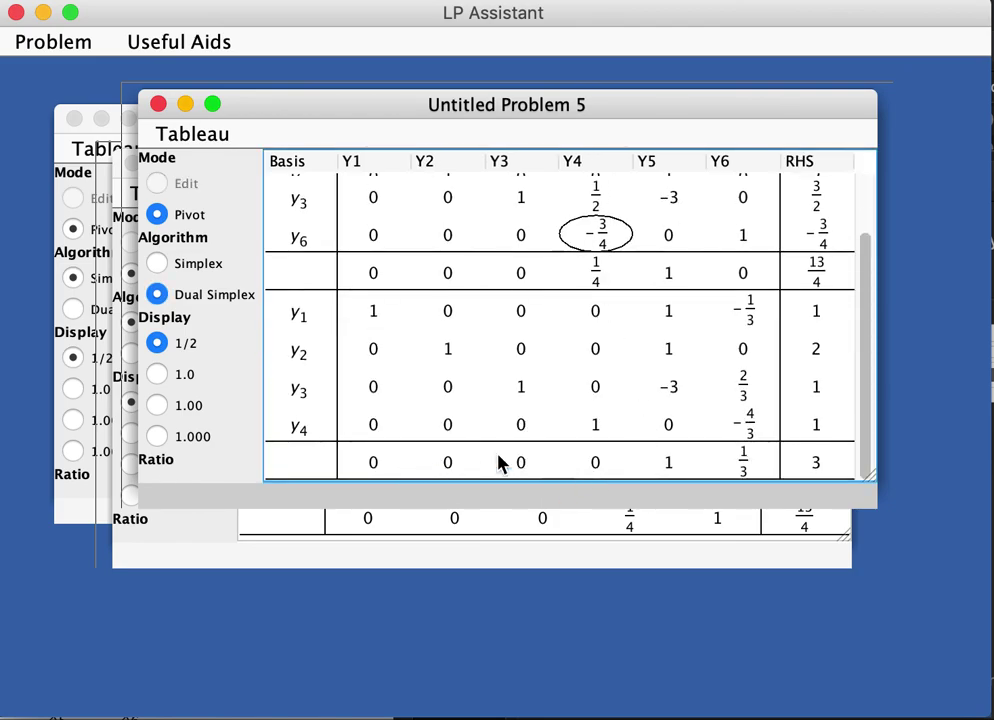
click(160, 266)
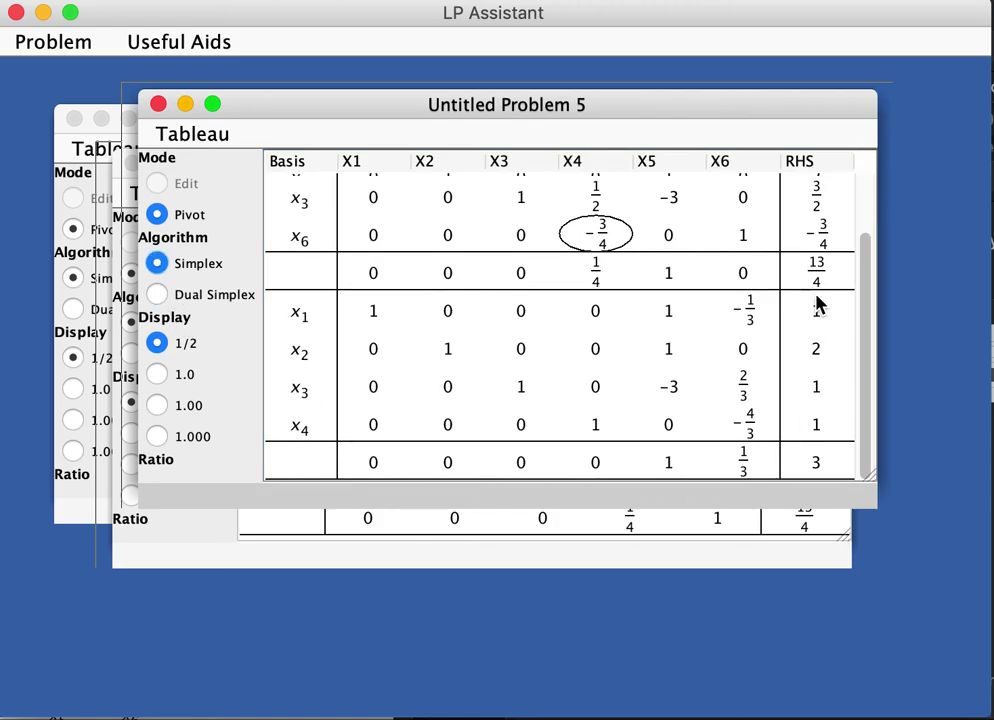